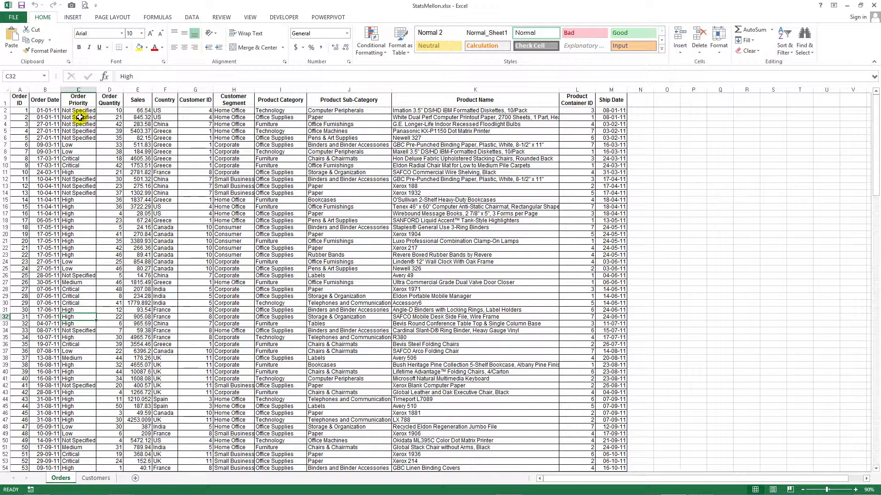
# - Select cell F15 inside the Orders data
pyautogui.click(165, 198)
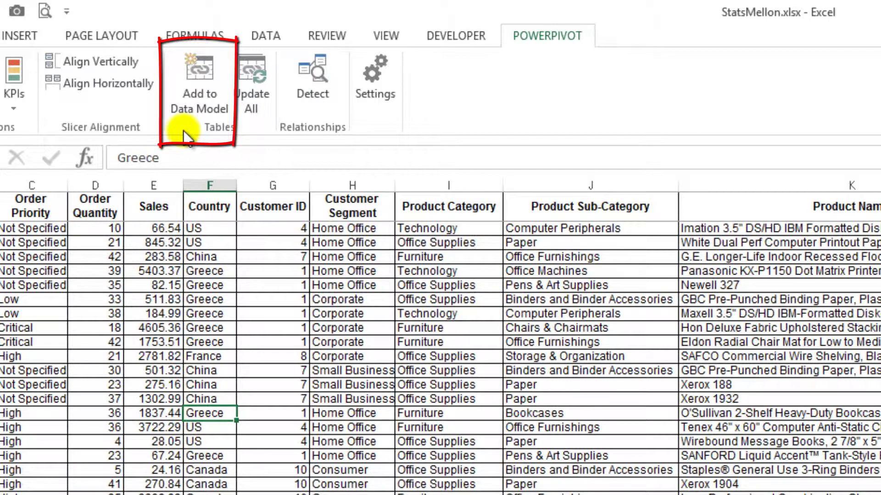
# - Add the Orders data to the data model as a table whose first row holds headers
pyautogui.click(206, 96)
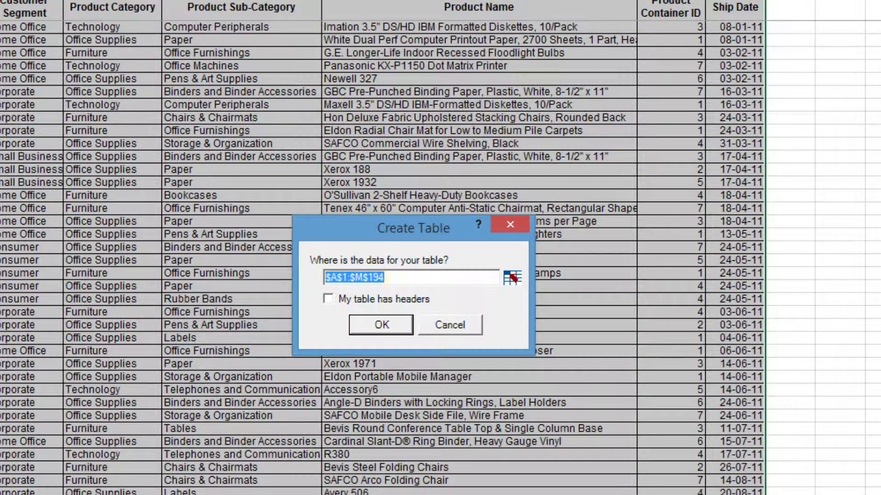
pyautogui.click(328, 299)
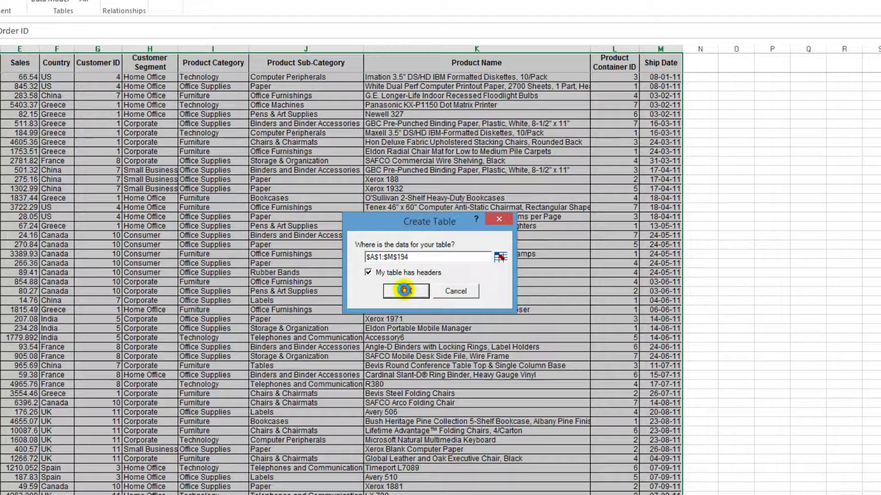
pyautogui.click(381, 325)
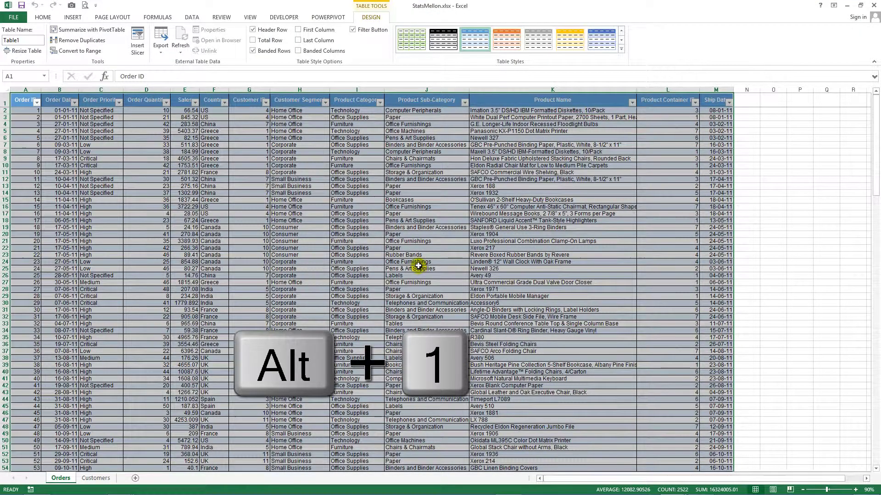
pyautogui.click(418, 264)
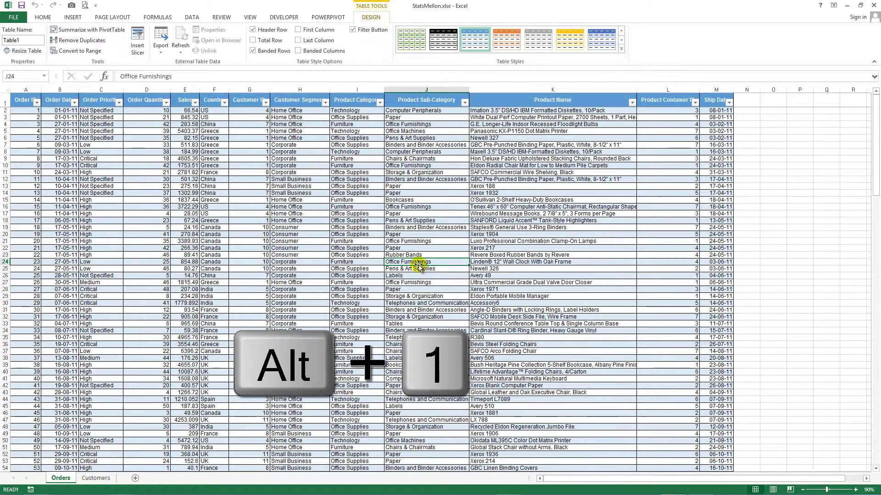
pyautogui.scroll(-4, 418, 265)
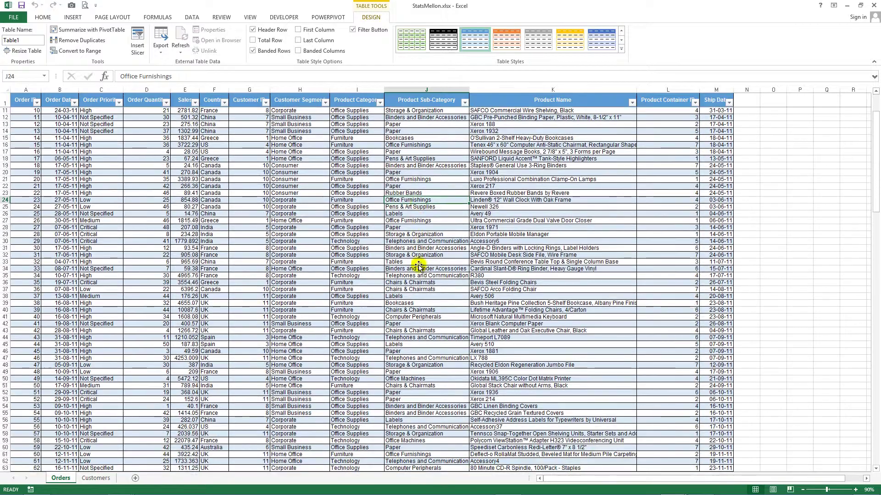
pyautogui.scroll(-4, 418, 264)
pyautogui.scroll(-3, 419, 265)
pyautogui.scroll(-3, 418, 265)
pyautogui.scroll(-3, 419, 265)
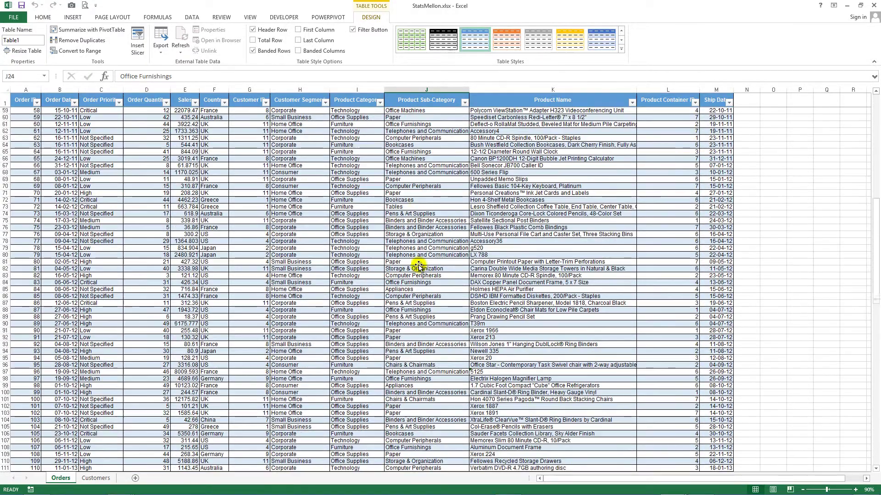
pyautogui.scroll(-3, 419, 265)
pyautogui.scroll(-2, 418, 265)
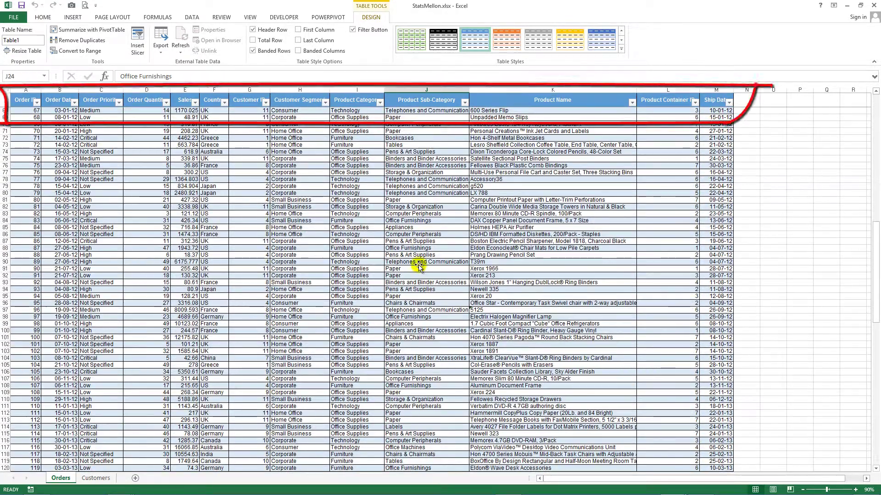
pyautogui.scroll(-4, 418, 265)
pyautogui.scroll(-7, 418, 264)
pyautogui.scroll(-7, 419, 265)
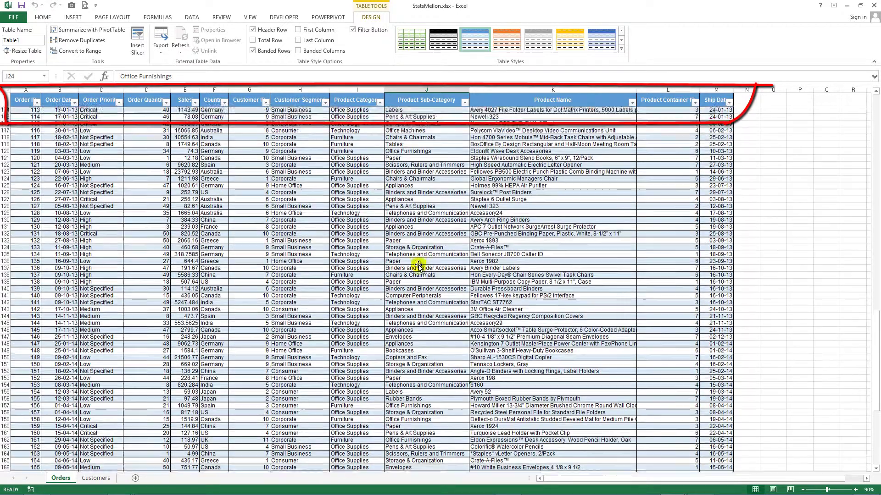
pyautogui.scroll(-6, 418, 265)
pyautogui.scroll(-5, 418, 265)
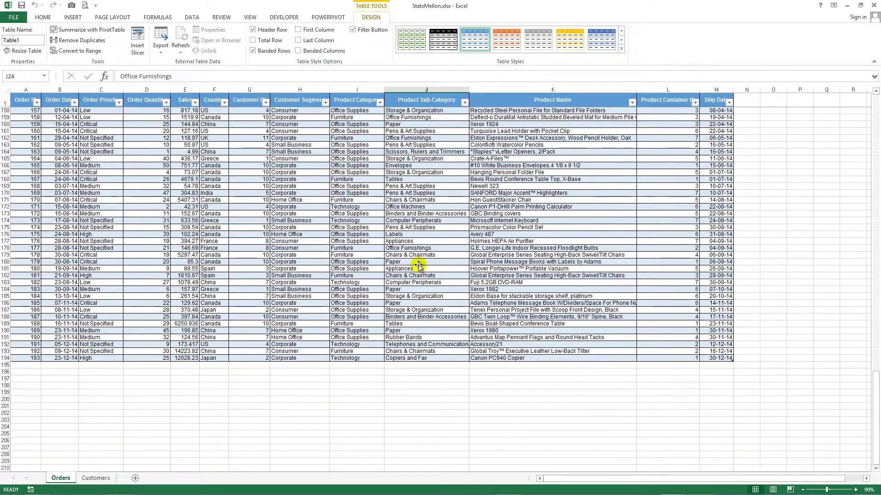
pyautogui.click(5, 364)
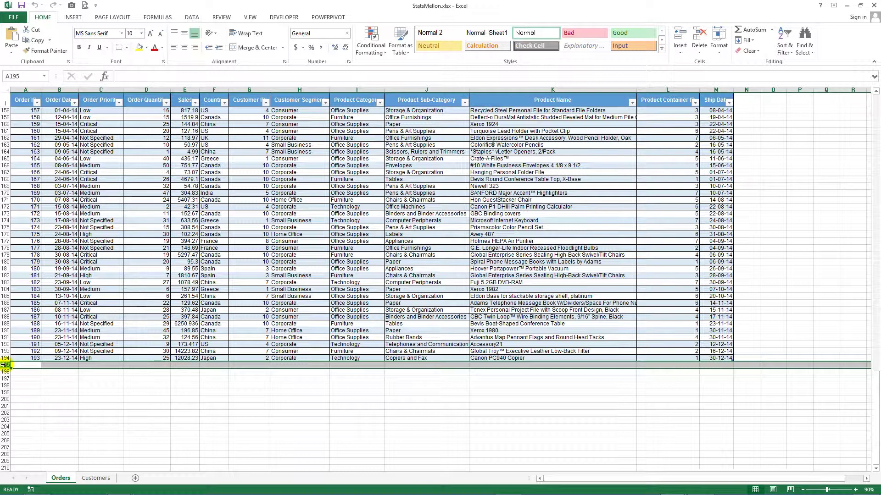
# - On the Customers sheet, add the customer list to the data model as a headed Table2
pyautogui.click(96, 478)
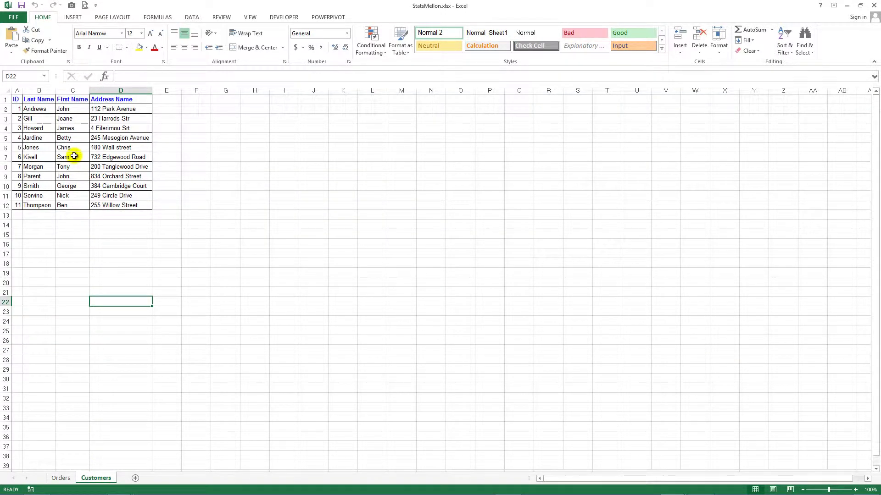
pyautogui.click(73, 156)
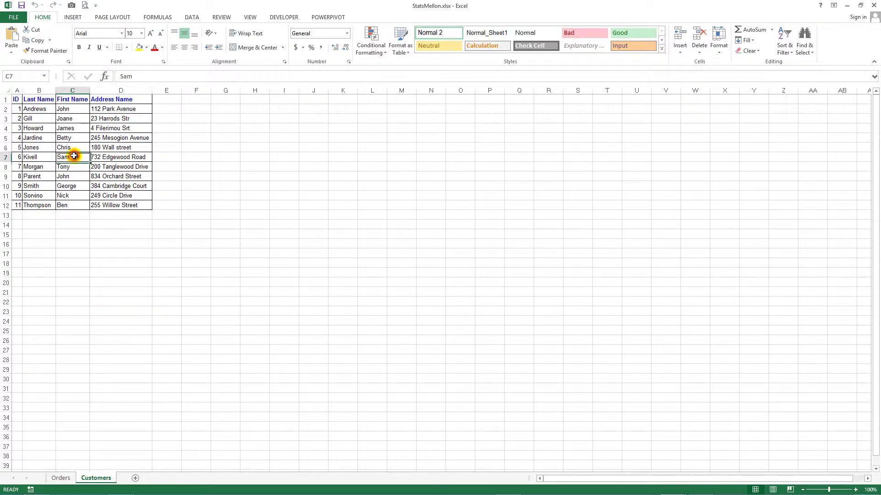
pyautogui.click(321, 17)
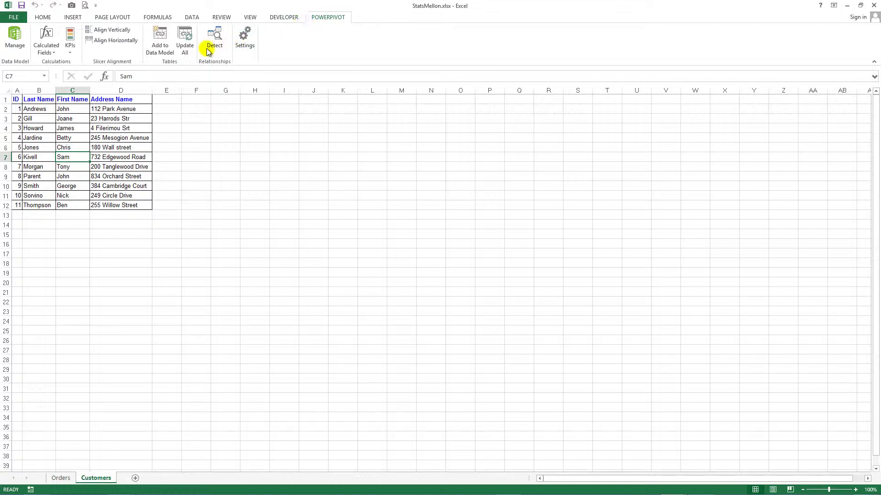
pyautogui.click(158, 46)
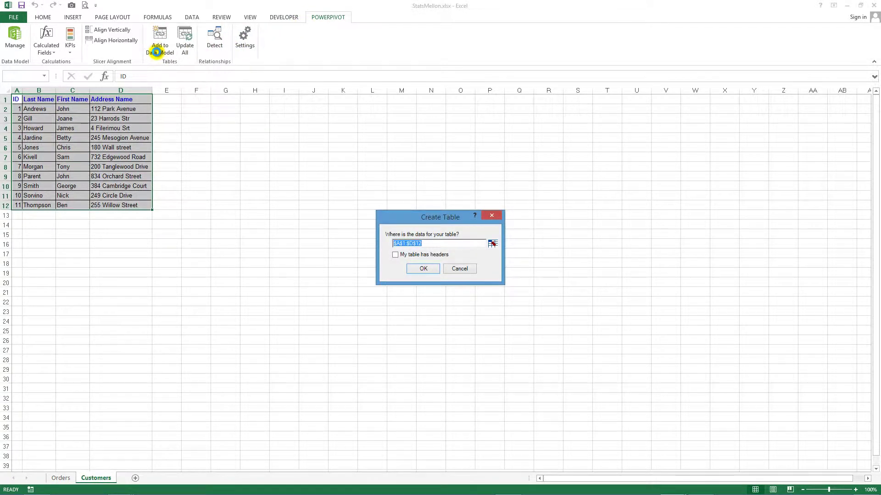
pyautogui.click(396, 255)
pyautogui.click(423, 269)
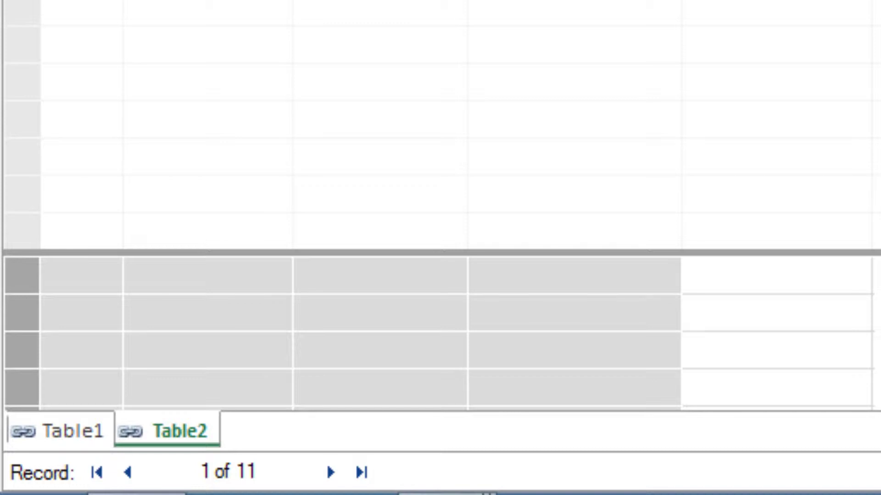
# - Rename the PowerPivot table Table1 to 'orders'
pyautogui.click(68, 431)
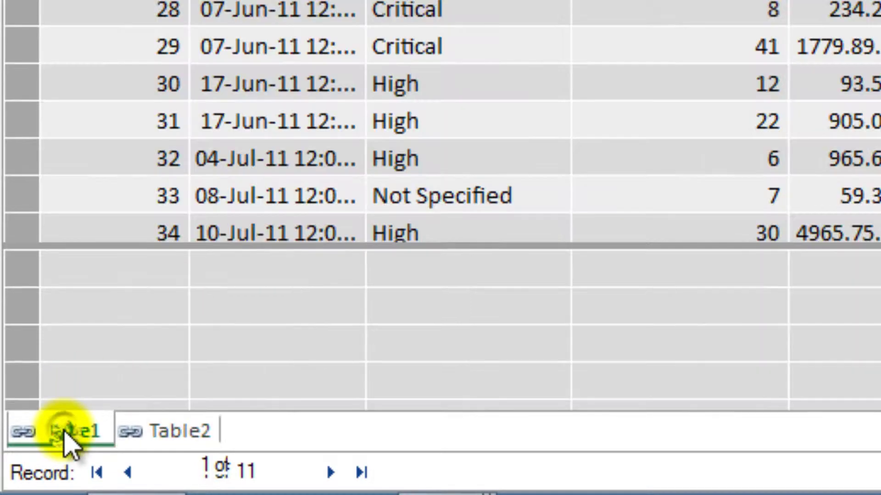
pyautogui.rightClick(80, 422)
pyautogui.click(205, 257)
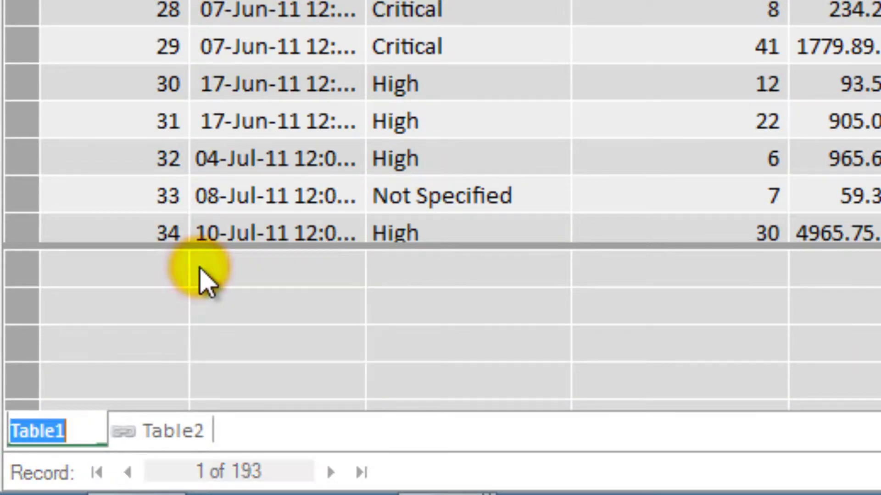
pyautogui.write('ord')
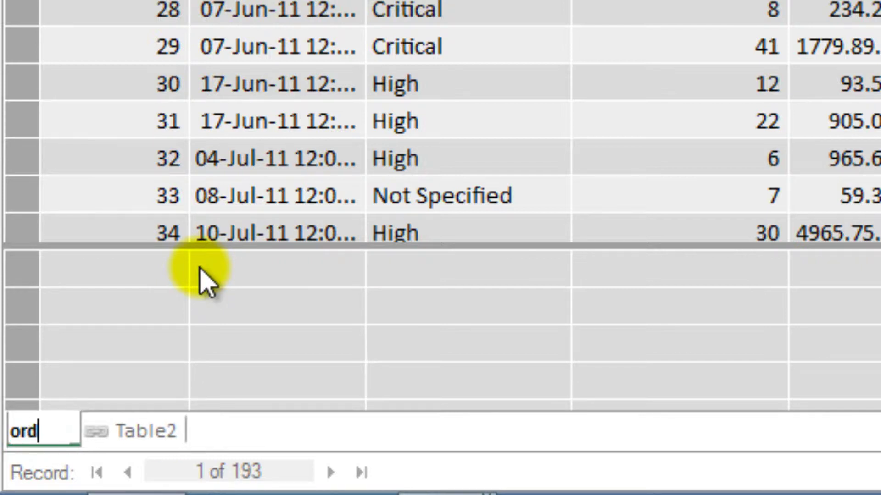
pyautogui.write('ers')
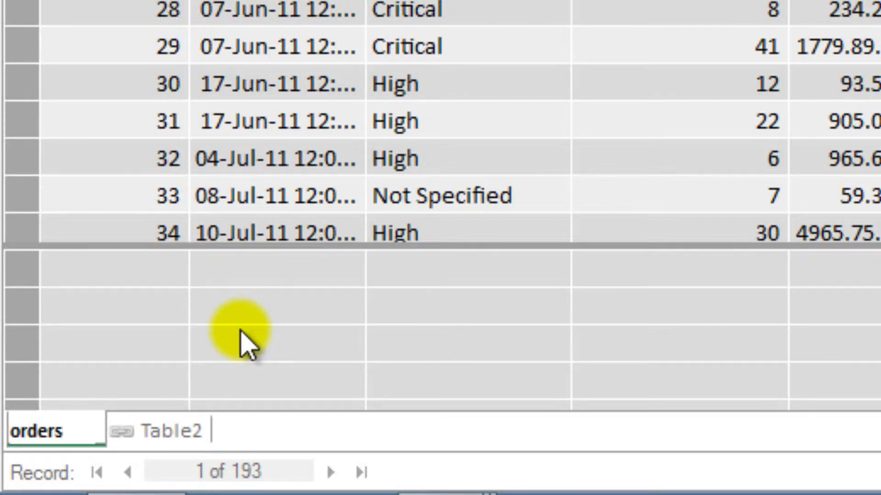
pyautogui.press('Return')
# - Rename Table2 to 'customers' and select the first-name entry Sam
pyautogui.rightClick(180, 434)
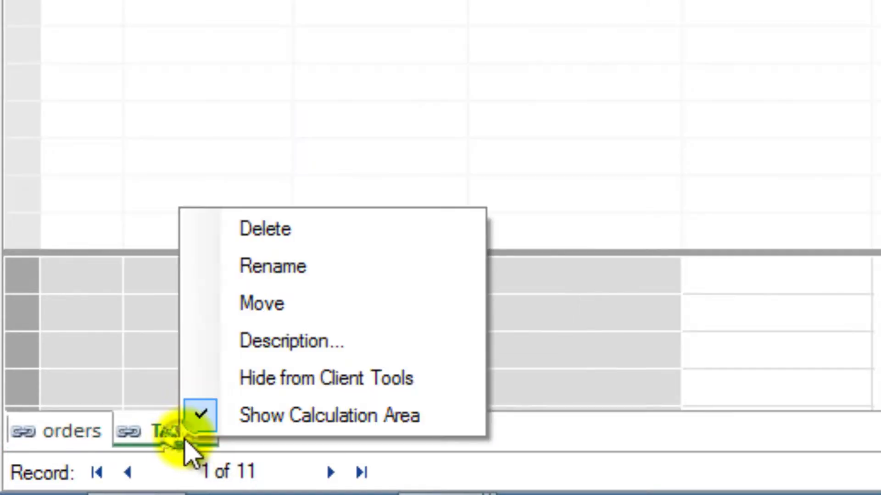
pyautogui.click(347, 284)
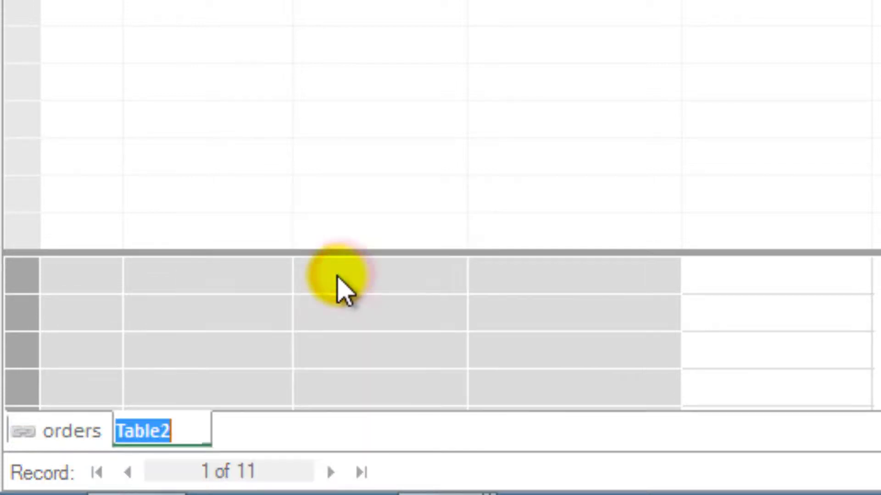
pyautogui.write('cust')
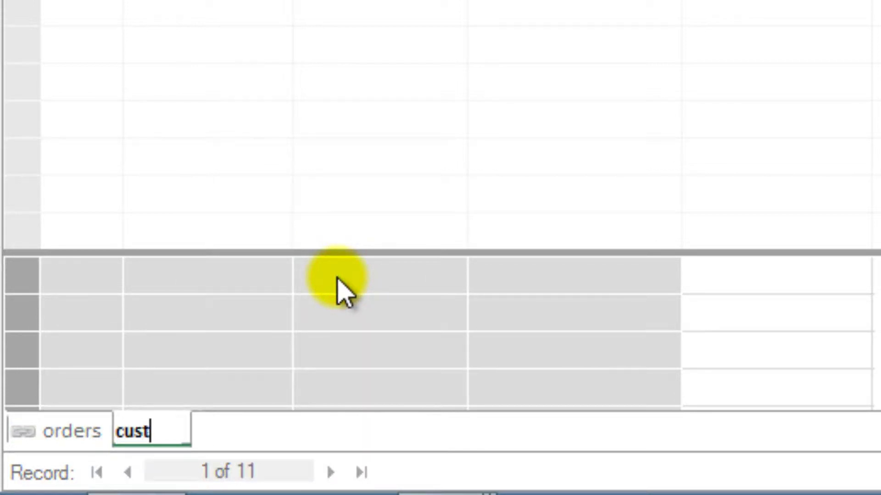
pyautogui.write('omers')
pyautogui.press('Return')
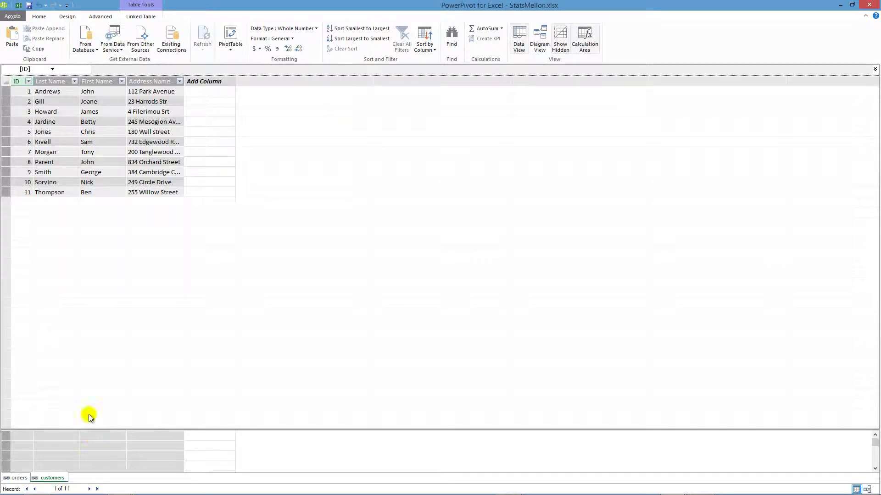
pyautogui.click(105, 142)
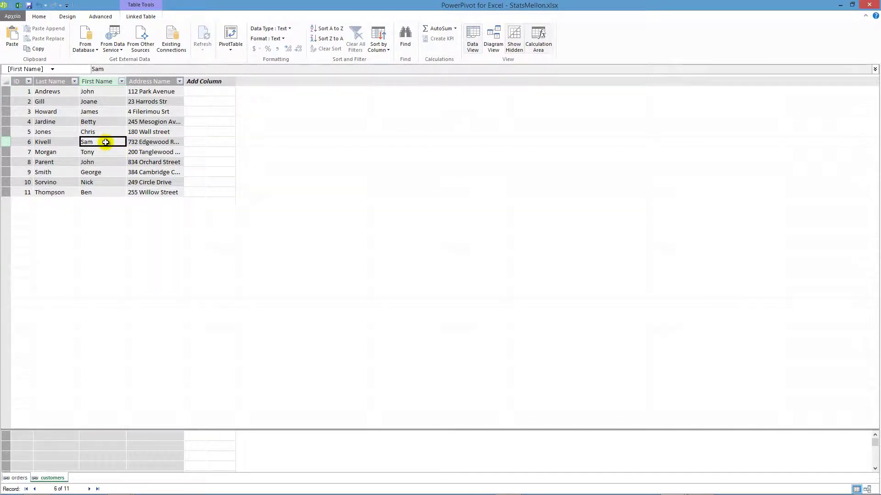
# - Add a calculated column to the orders table with formula =YEAR([Order Date])
pyautogui.click(19, 478)
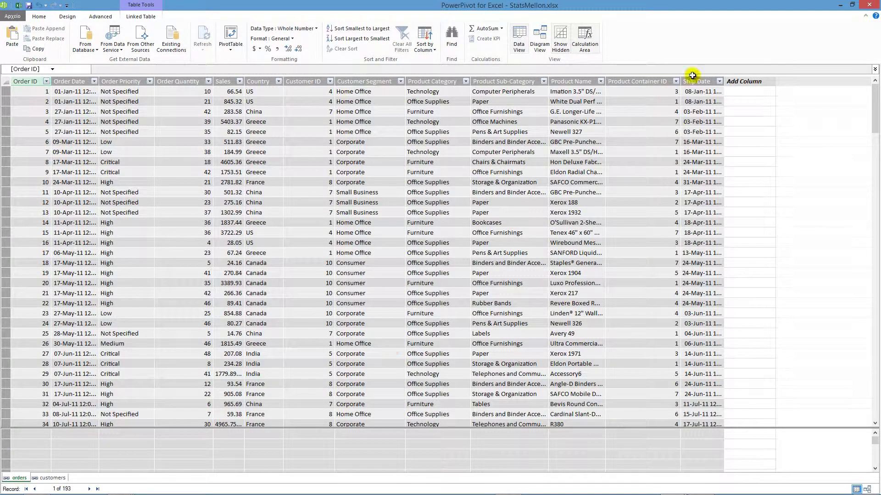
pyautogui.click(740, 90)
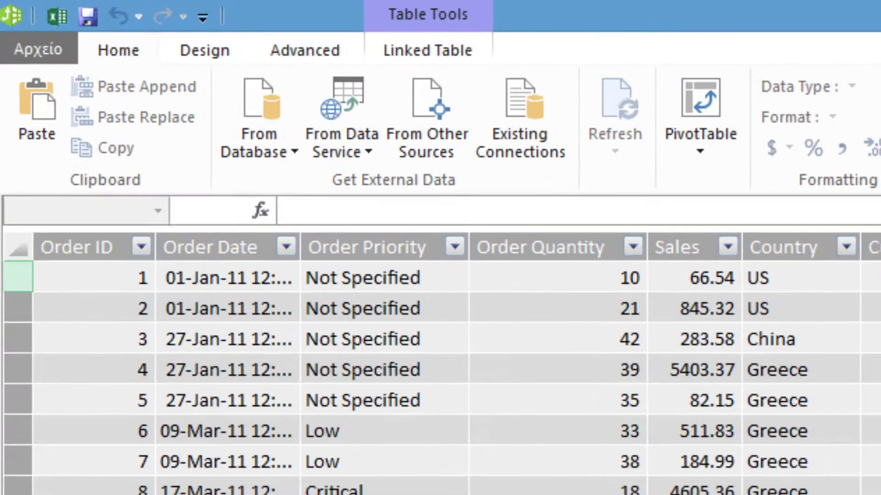
pyautogui.write('=')
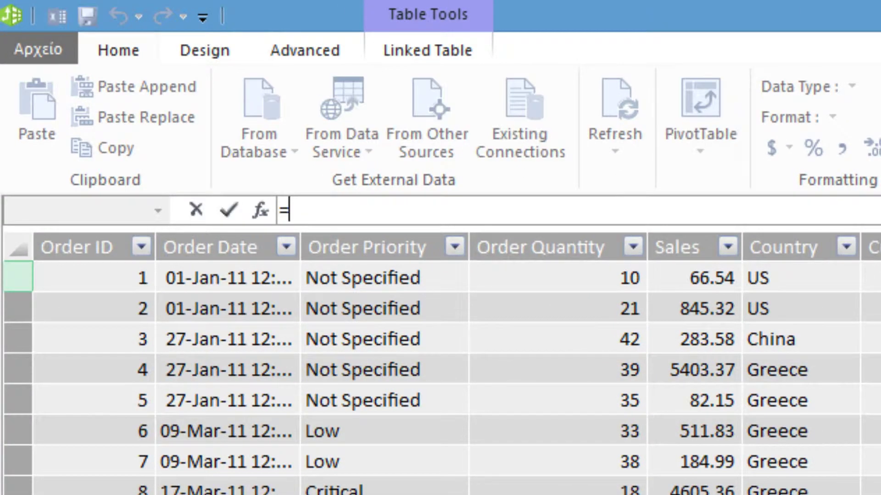
pyautogui.write('year')
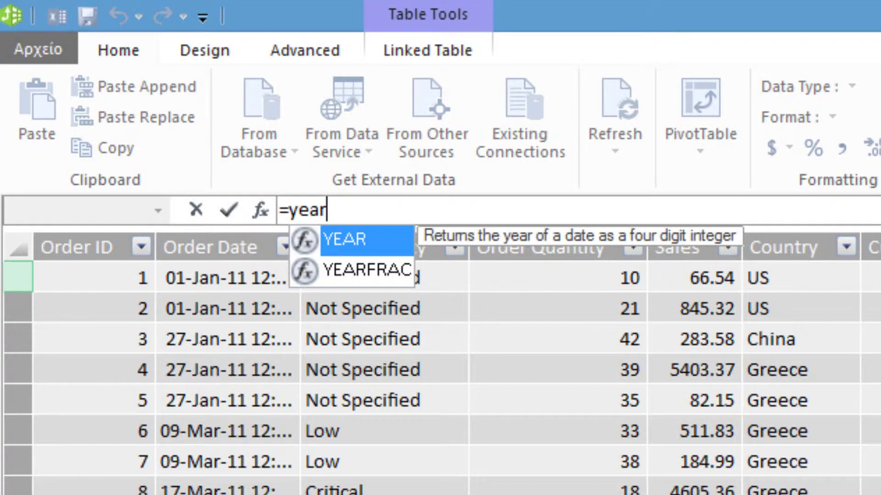
pyautogui.write('([orde')
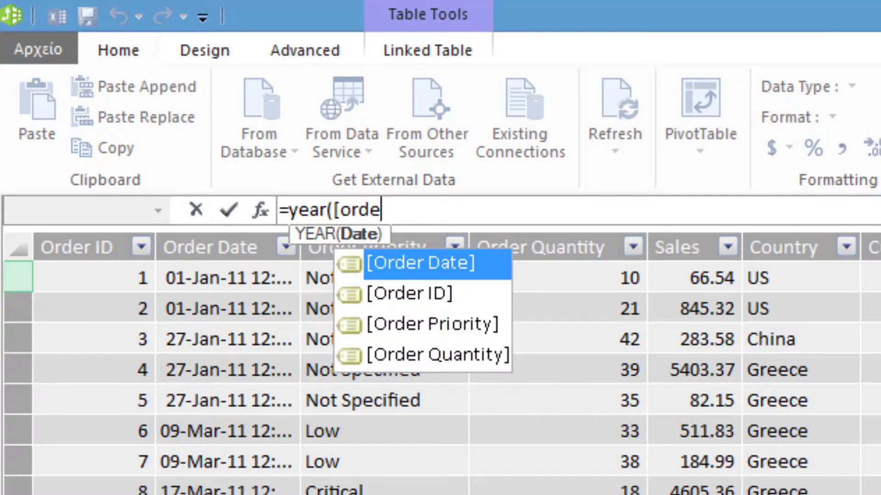
pyautogui.write('r')
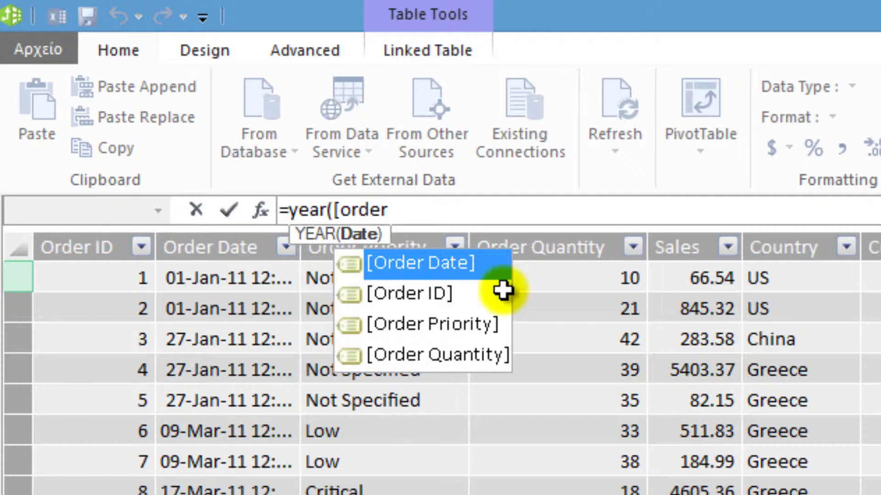
pyautogui.doubleClick(456, 262)
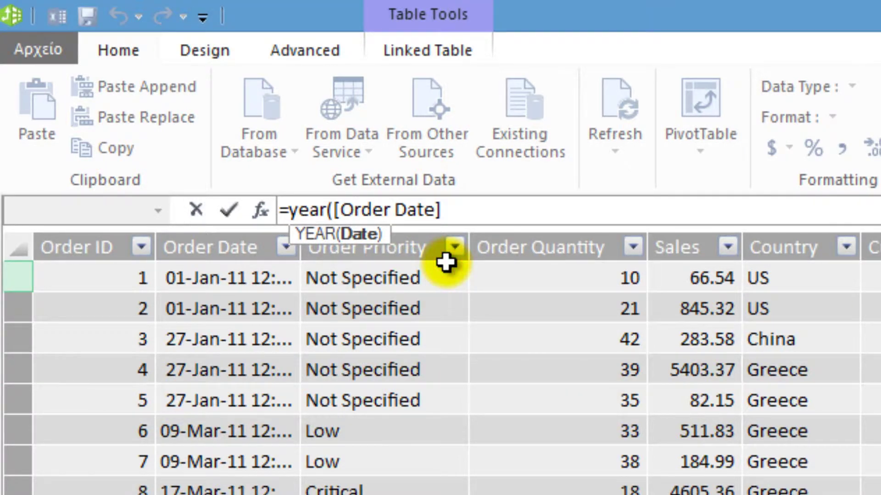
pyautogui.write(')')
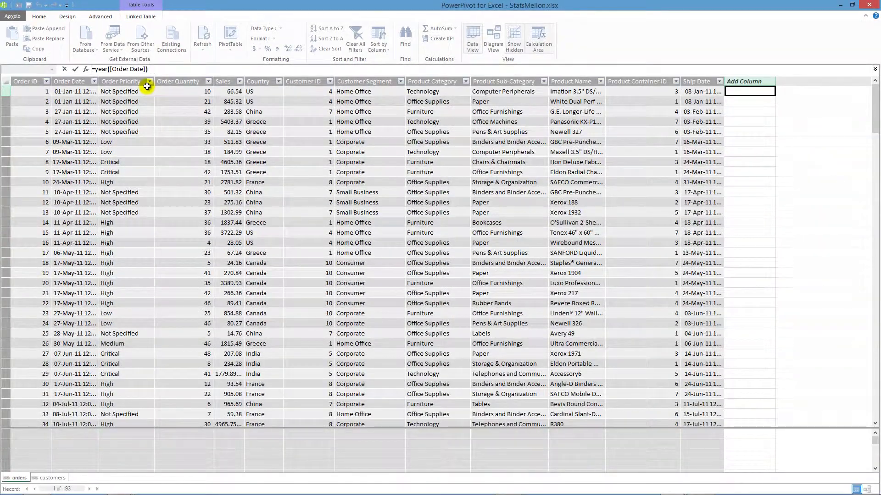
pyautogui.press('Return')
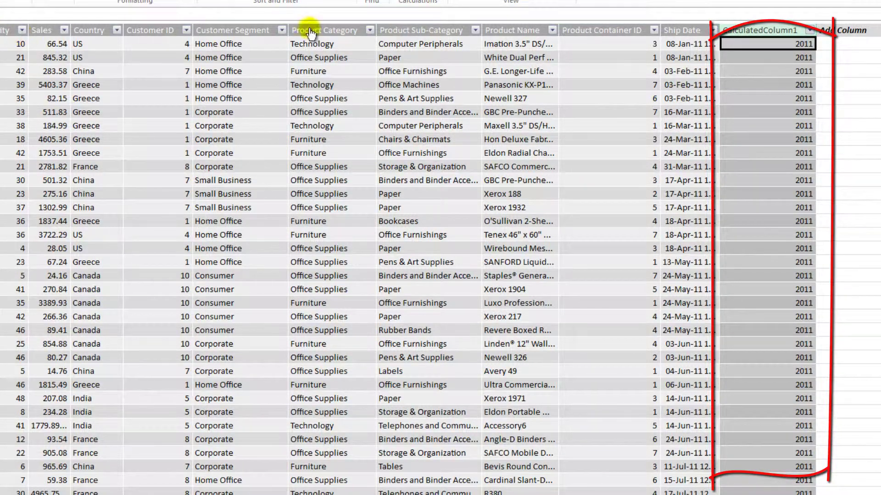
# - Rename the CalculatedColumn1 column to 'Year'
pyautogui.rightClick(738, 30)
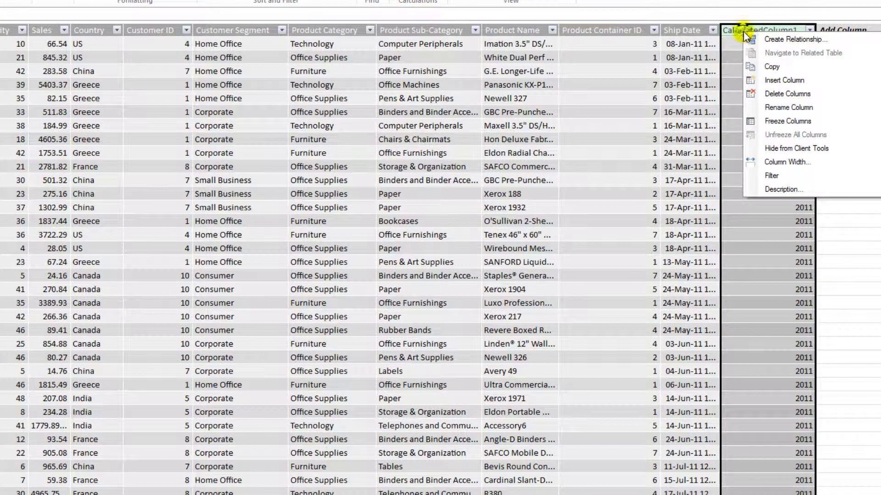
pyautogui.click(801, 107)
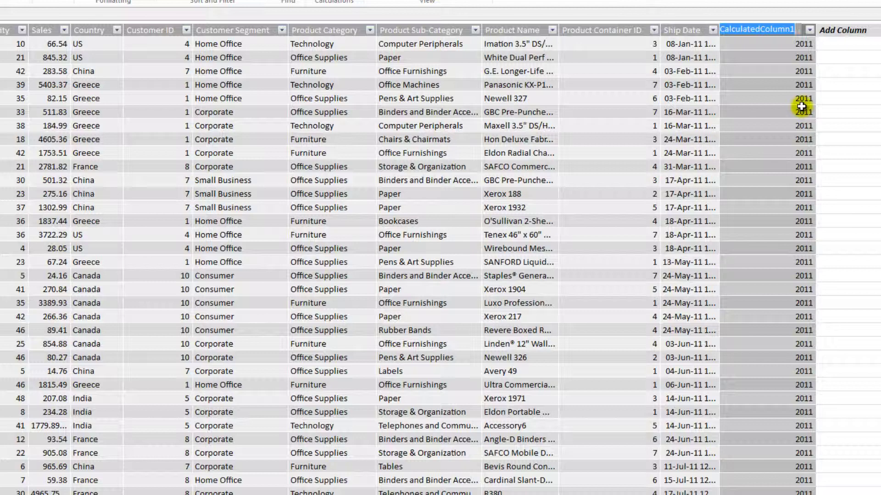
pyautogui.write('Year')
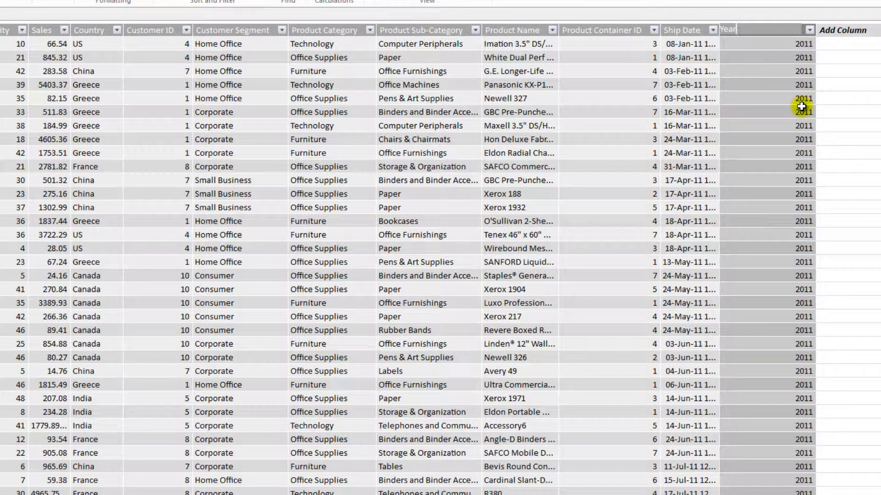
pyautogui.press('Return')
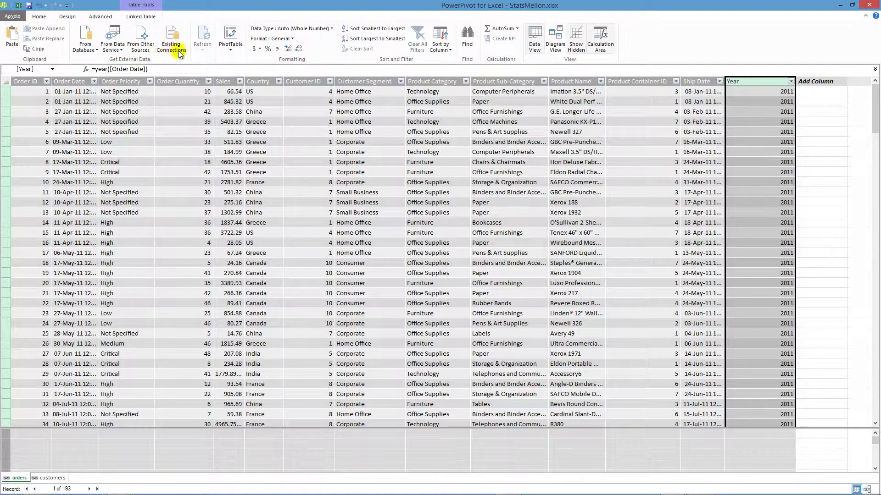
# - Insert a plain PivotTable from the PowerPivot data onto a new worksheet
pyautogui.click(230, 46)
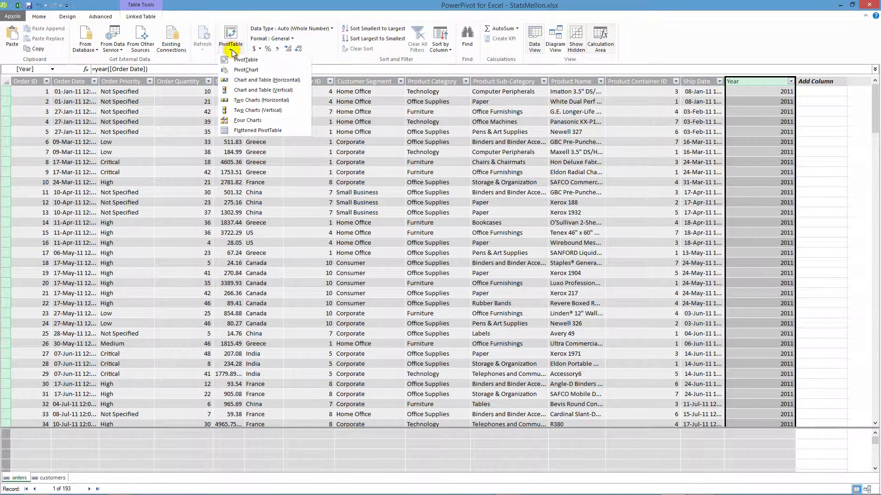
pyautogui.click(242, 60)
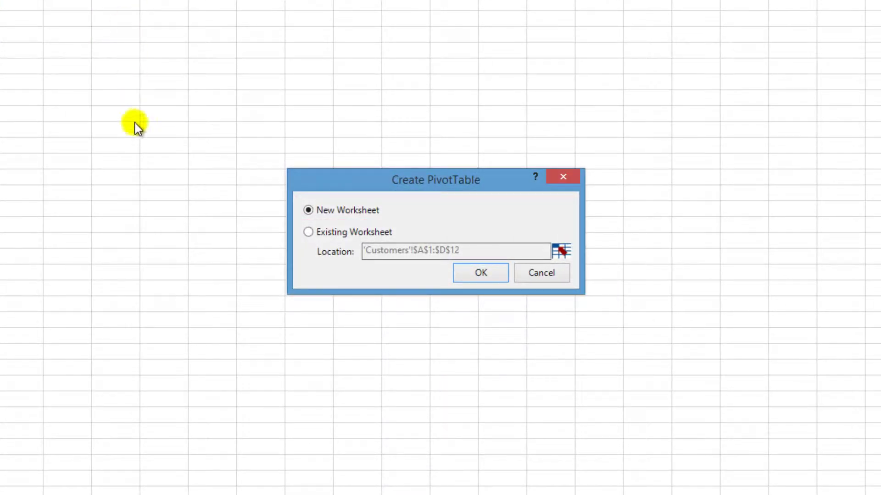
pyautogui.click(488, 274)
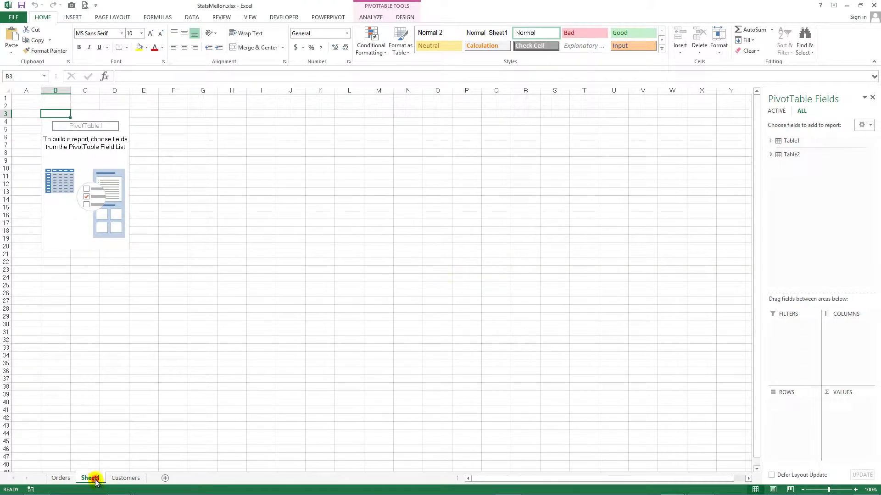
# - Move Sheet1 before the Orders sheet and rename it 'CompanySalesStats'
pyautogui.moveTo(95, 481); pyautogui.dragTo(55, 479)
pyautogui.rightClick(56, 479)
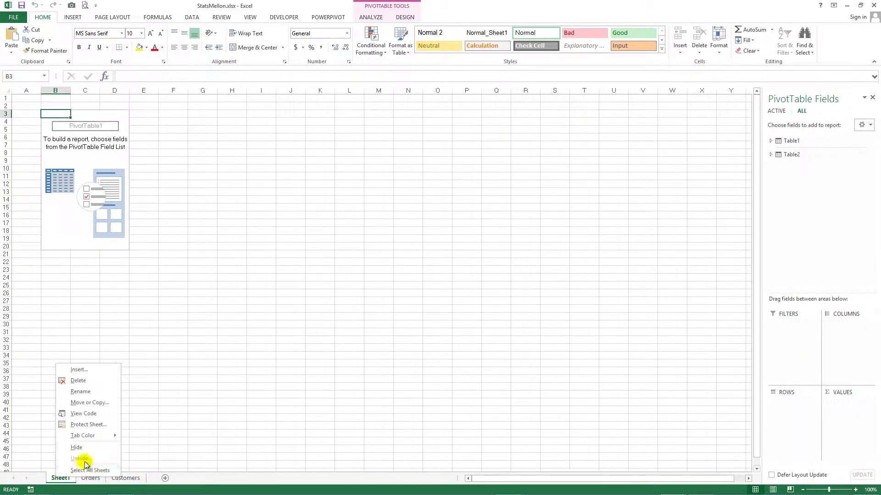
pyautogui.click(92, 393)
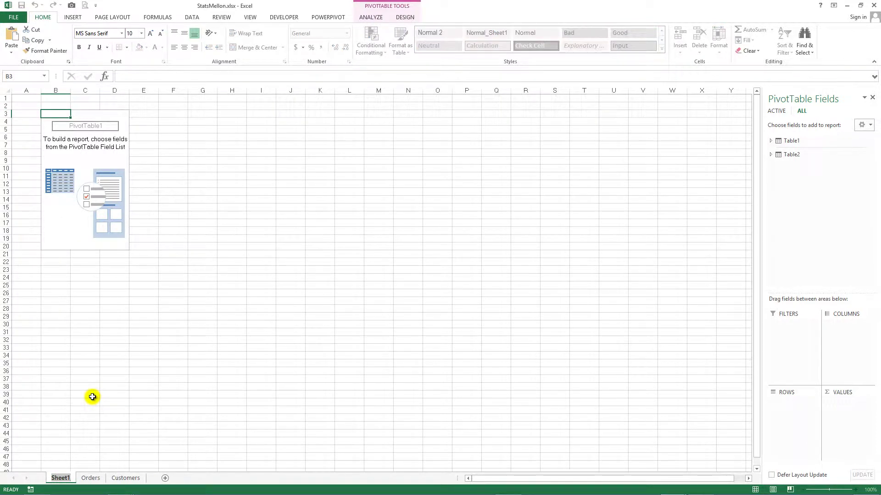
pyautogui.write('Company')
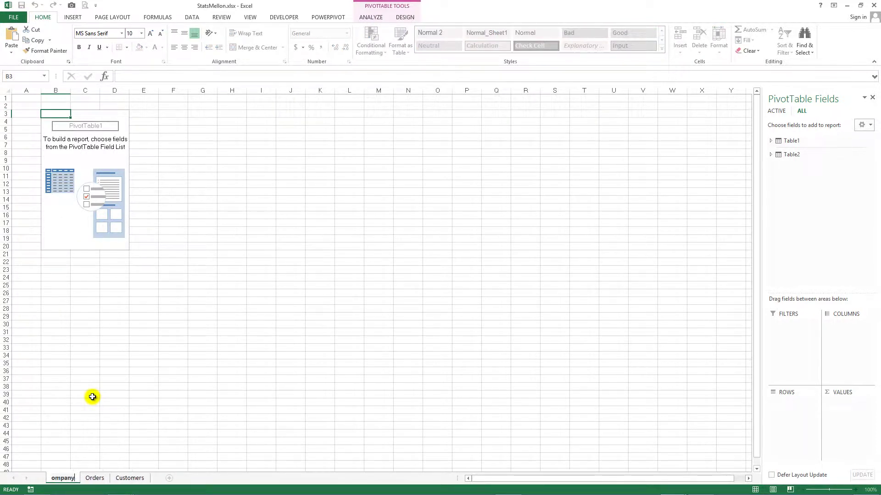
pyautogui.write('Sales')
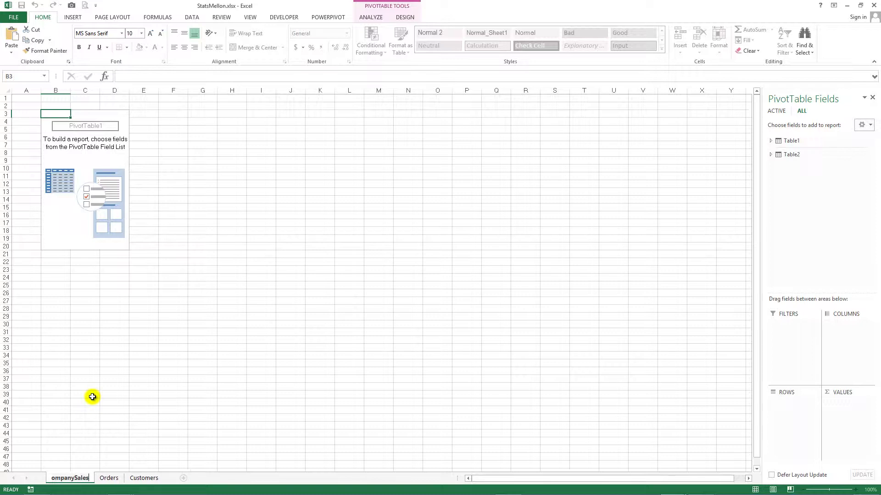
pyautogui.write('Stats')
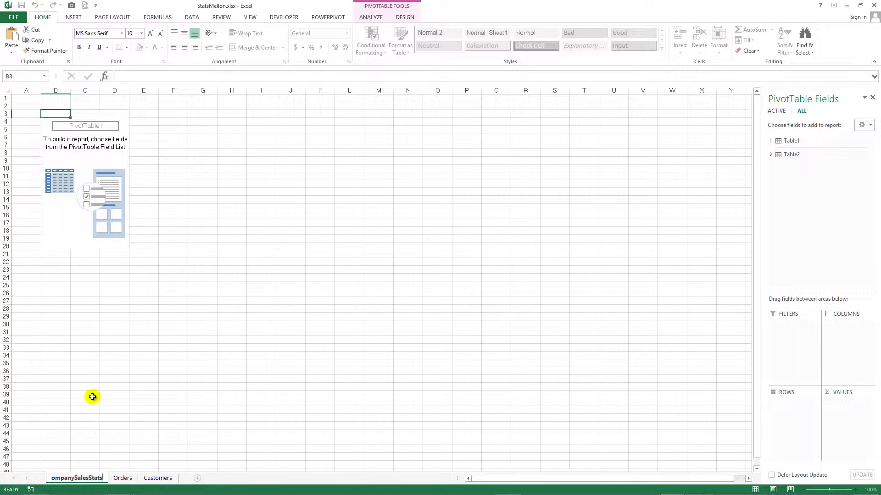
pyautogui.press('Return')
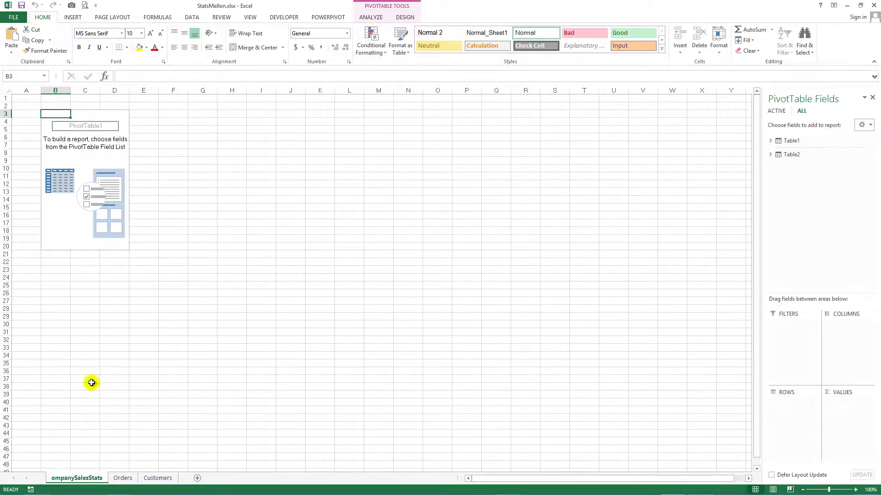
# - Lay out the PivotTable from Table1 with Country in Rows, Year in Columns and Sum of Sales in Values
pyautogui.click(63, 135)
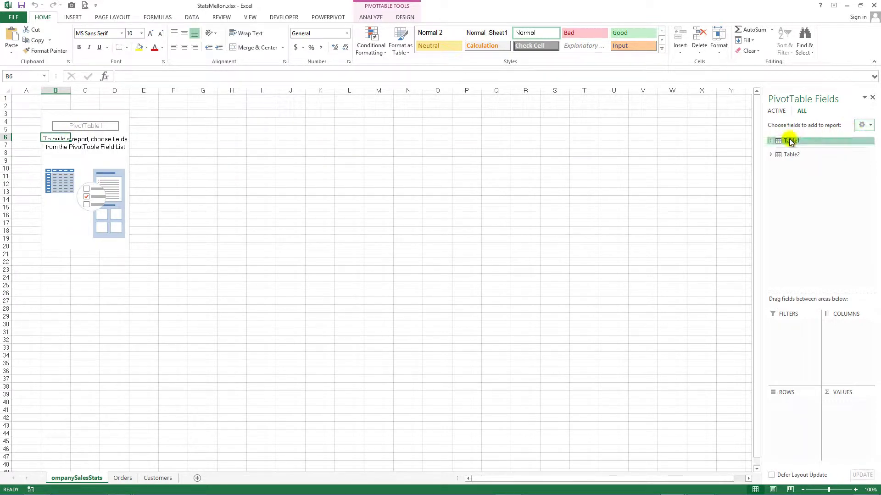
pyautogui.click(772, 141)
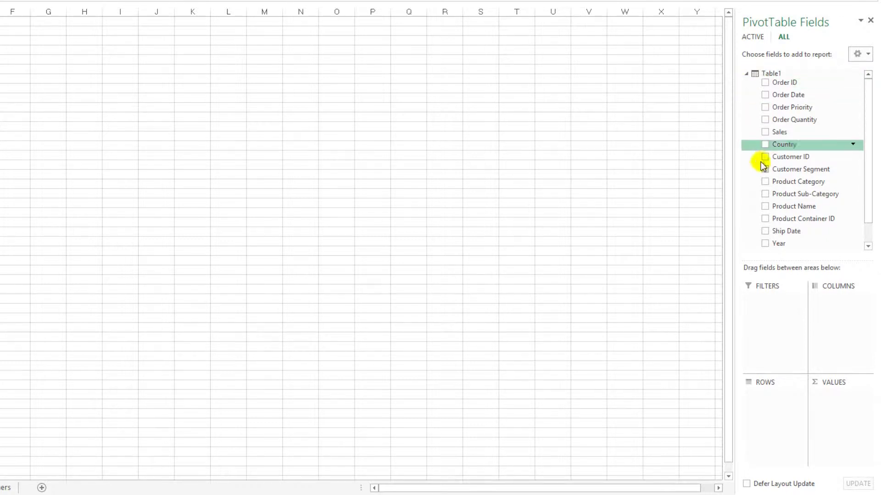
pyautogui.moveTo(778, 148); pyautogui.dragTo(763, 397)
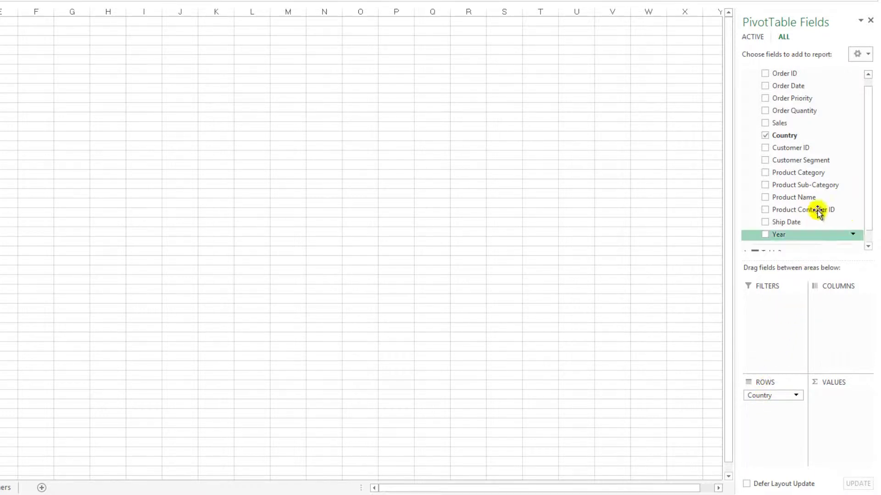
pyautogui.moveTo(865, 115); pyautogui.dragTo(849, 149)
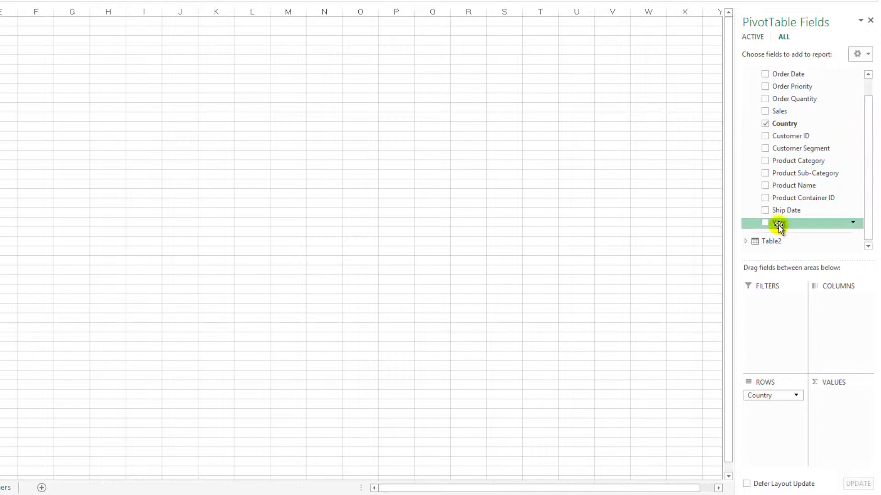
pyautogui.moveTo(773, 219); pyautogui.dragTo(844, 326)
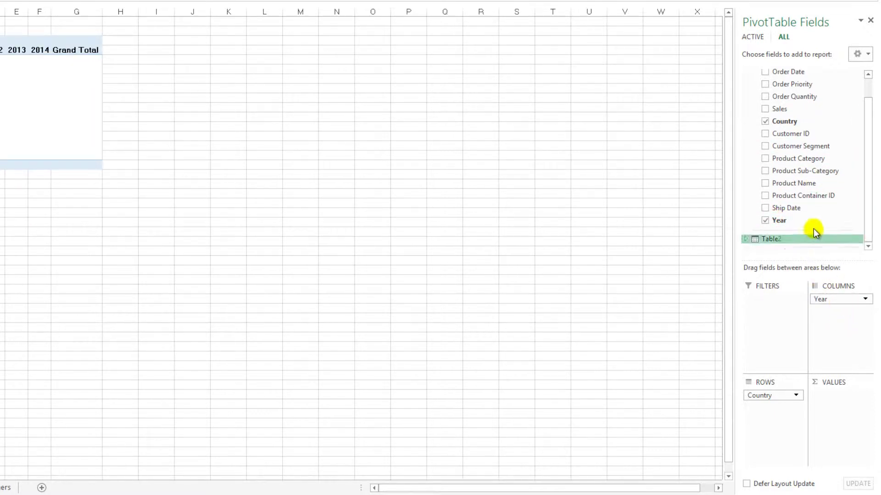
pyautogui.moveTo(780, 108); pyautogui.dragTo(843, 412)
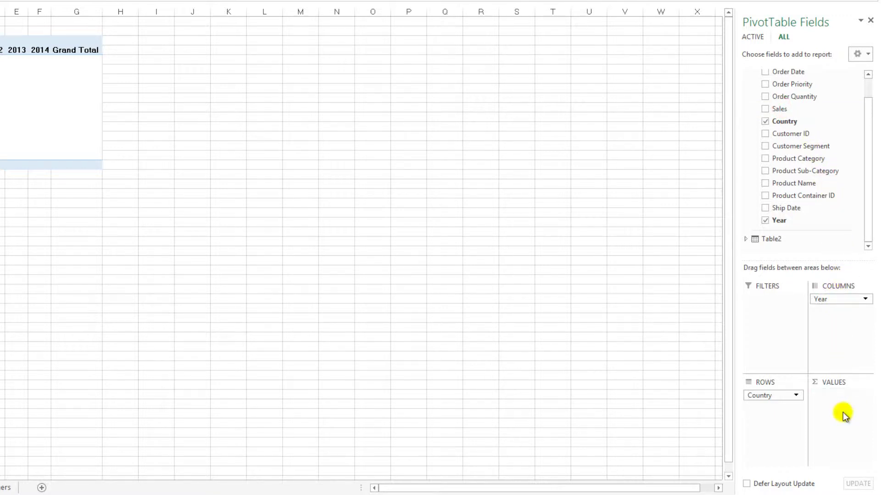
pyautogui.moveTo(843, 412); pyautogui.dragTo(841, 409)
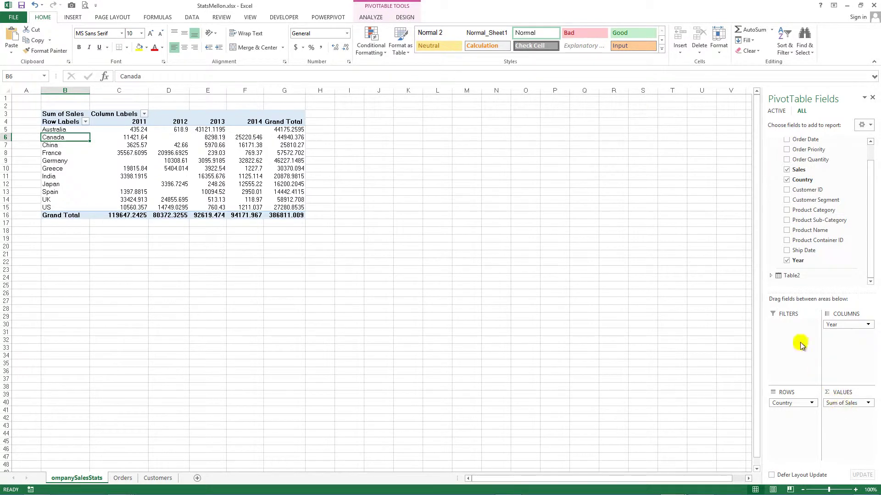
# - Start a new calculated field named 'Transactions'
pyautogui.click(327, 18)
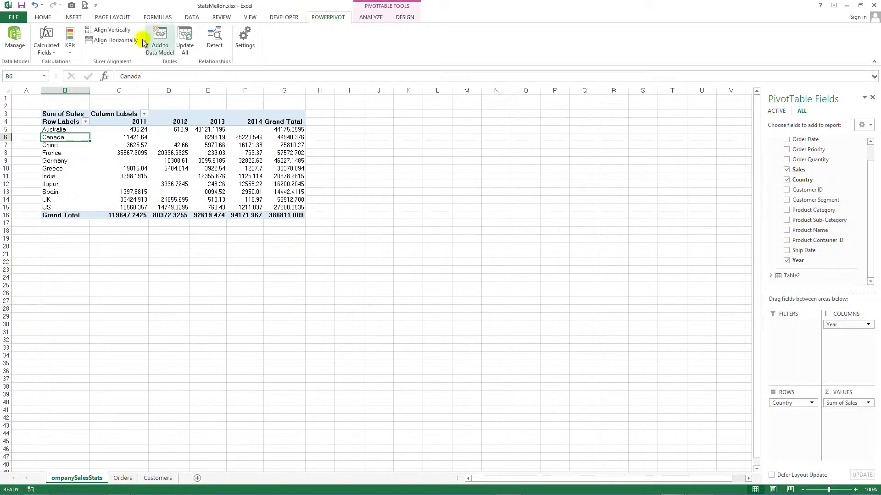
pyautogui.click(52, 54)
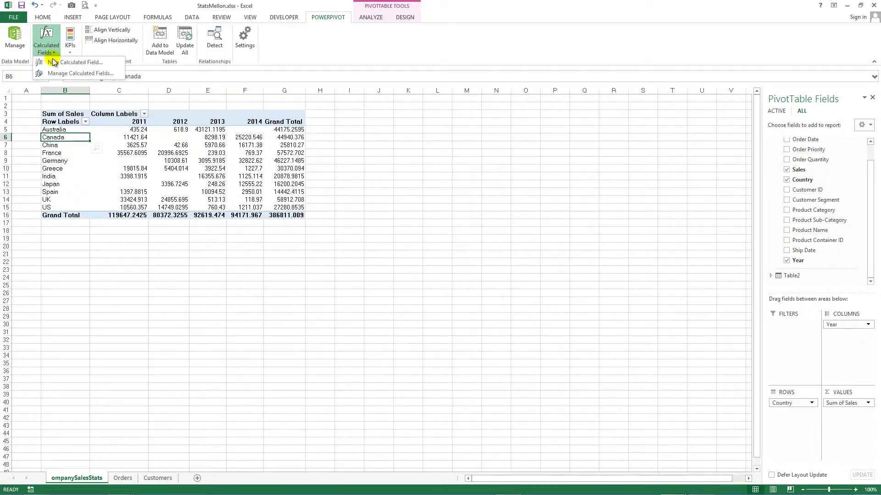
pyautogui.click(53, 61)
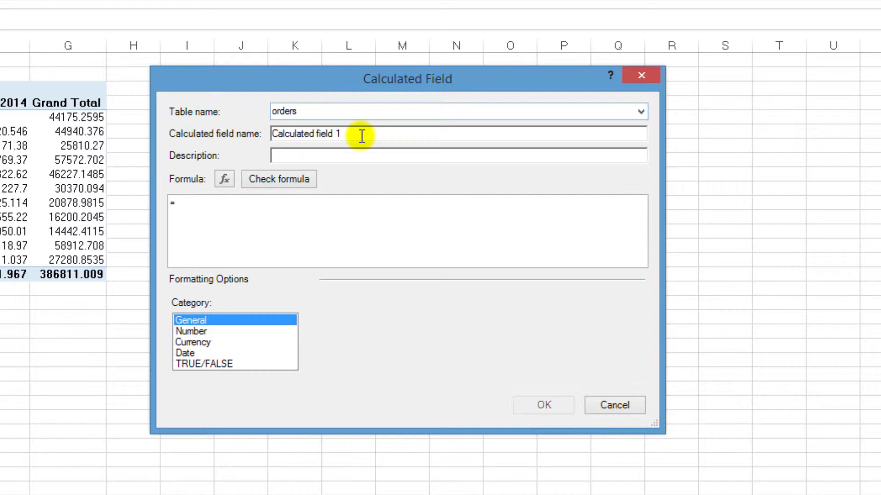
pyautogui.moveTo(362, 136); pyautogui.dragTo(239, 137)
pyautogui.write('Tra')
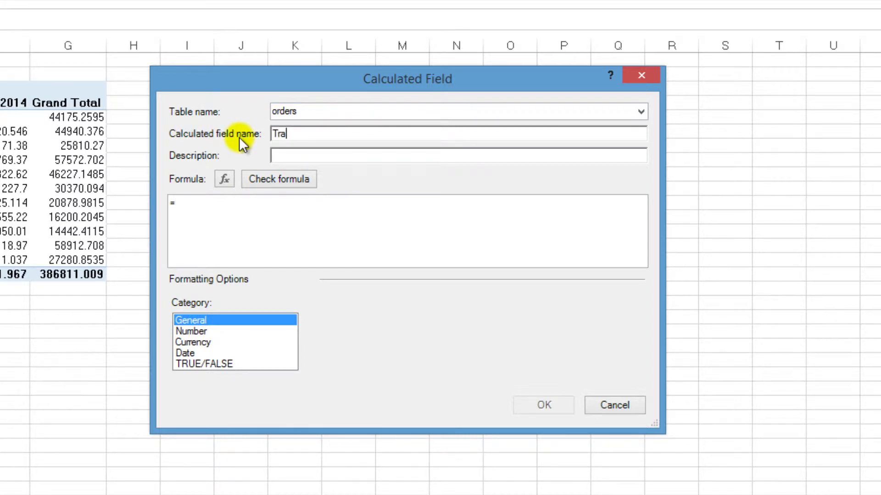
pyautogui.write('nsaction')
pyautogui.write('s')
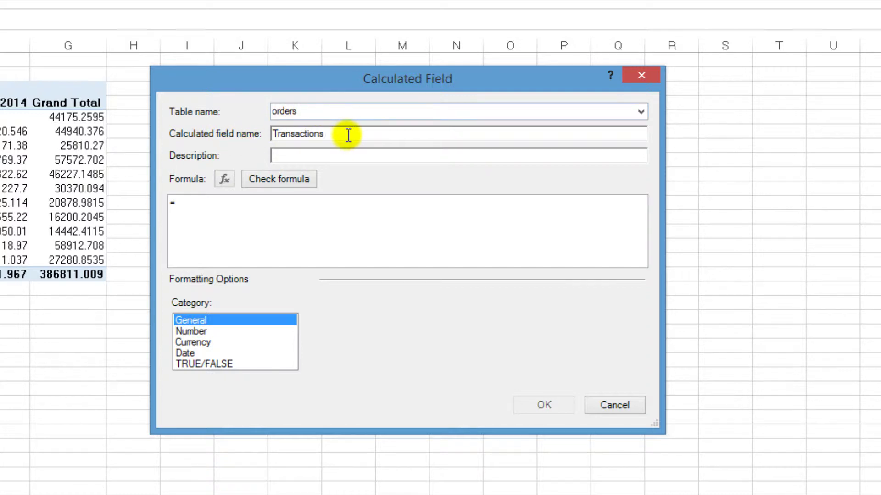
# - Give the field the description 'Transactions' and the formula =COUNTROWS(orders), then confirm it
pyautogui.moveTo(345, 134); pyautogui.dragTo(229, 136)
pyautogui.hotkey('ctrl', 'c')
pyautogui.click(287, 156)
pyautogui.hotkey('ctrl', 'v')
pyautogui.click(240, 208)
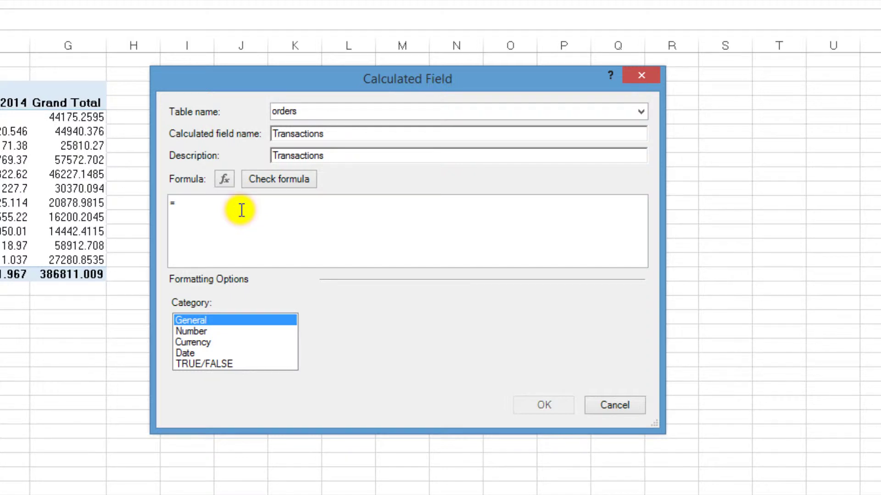
pyautogui.write('count')
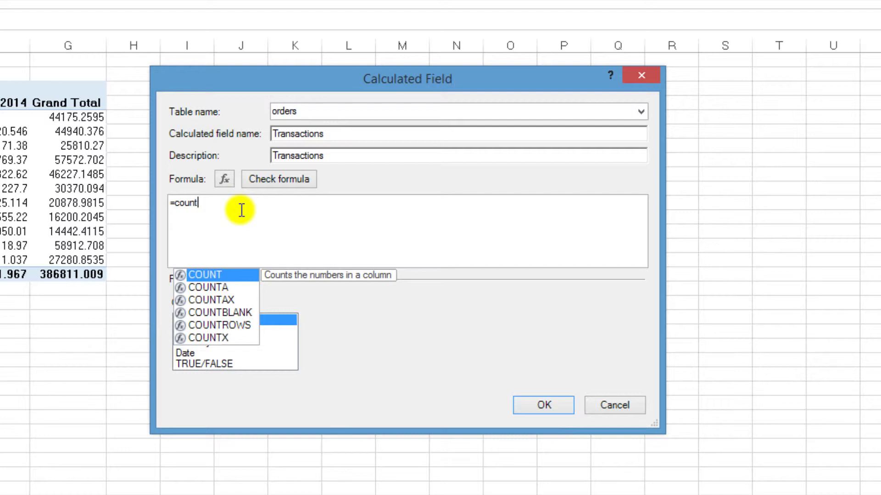
pyautogui.write('rows')
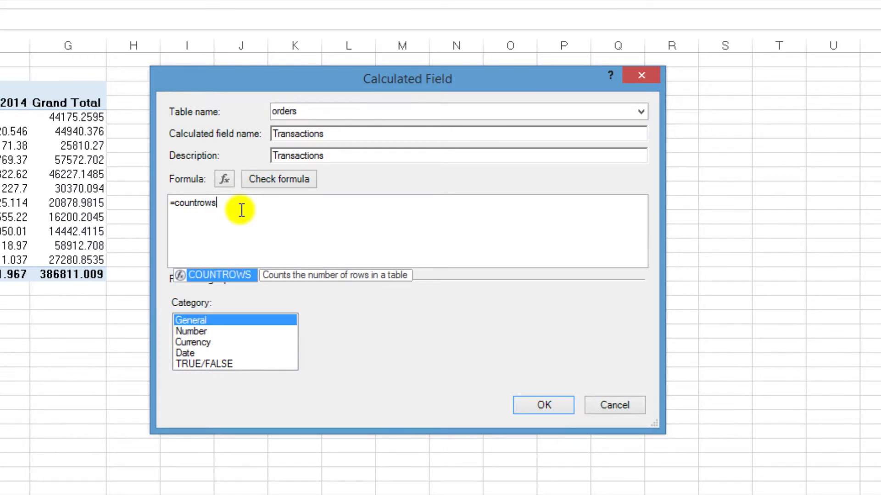
pyautogui.write('(')
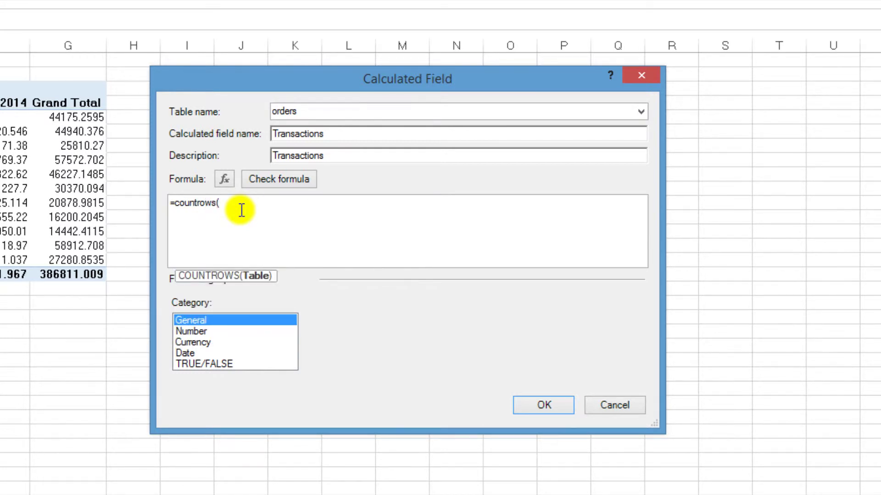
pyautogui.write('ord')
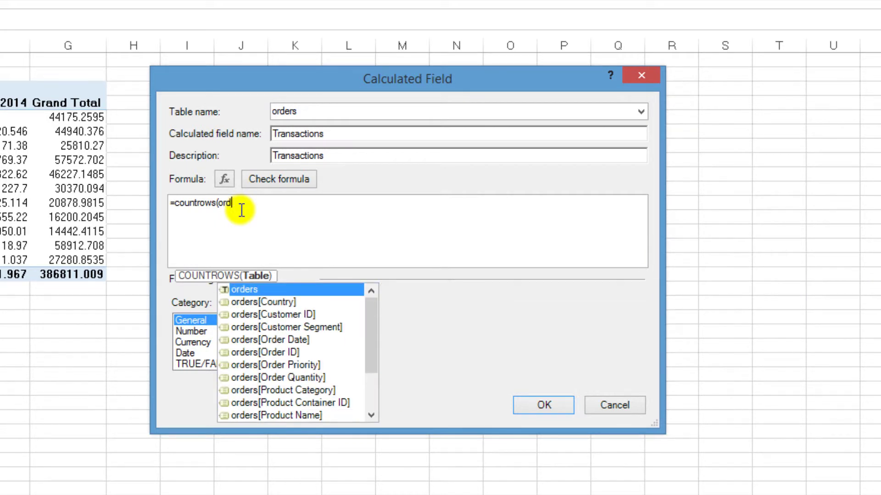
pyautogui.write('ers)')
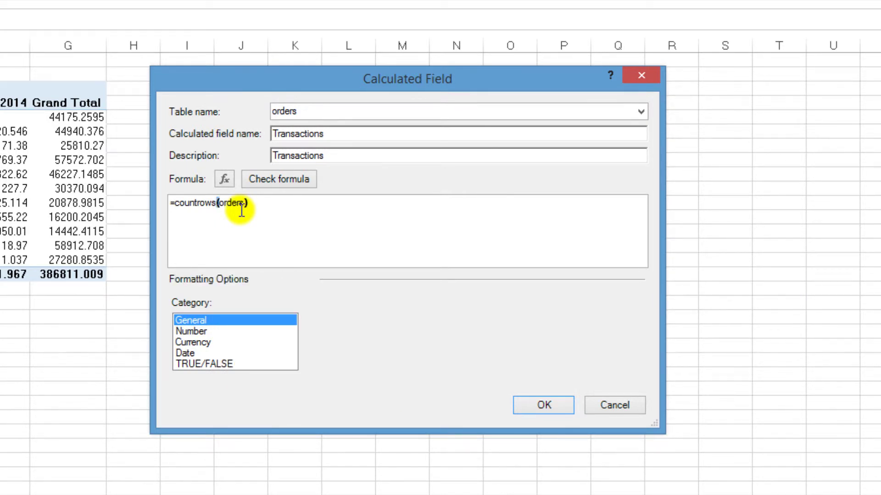
pyautogui.press('Return')
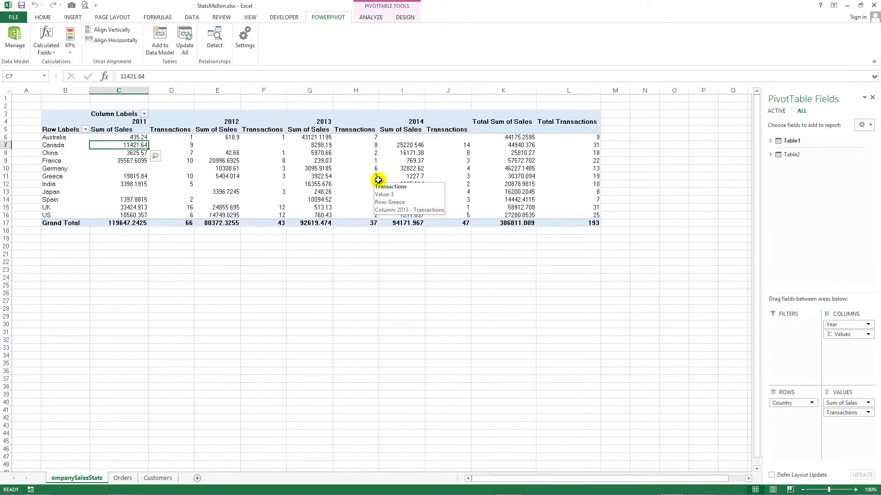
# - Expand Table1 in the PivotTable Fields list and scroll to the checked Transactions field
pyautogui.click(403, 168)
pyautogui.click(771, 141)
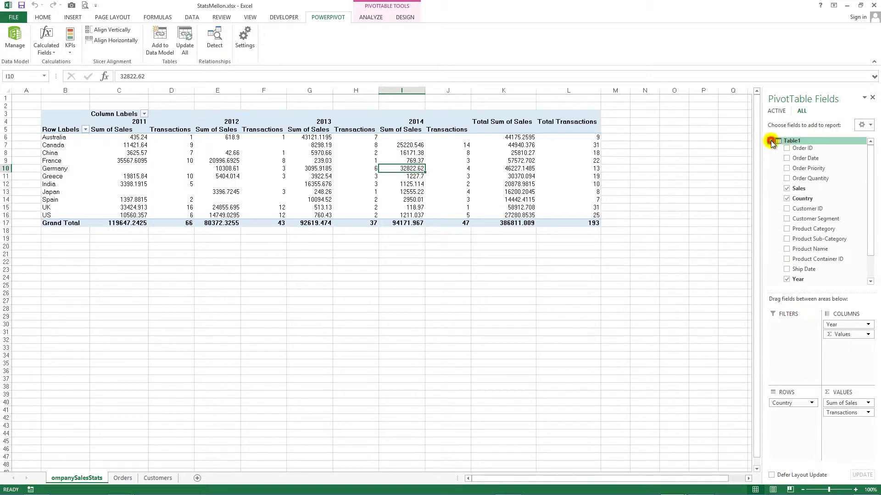
pyautogui.click(871, 176)
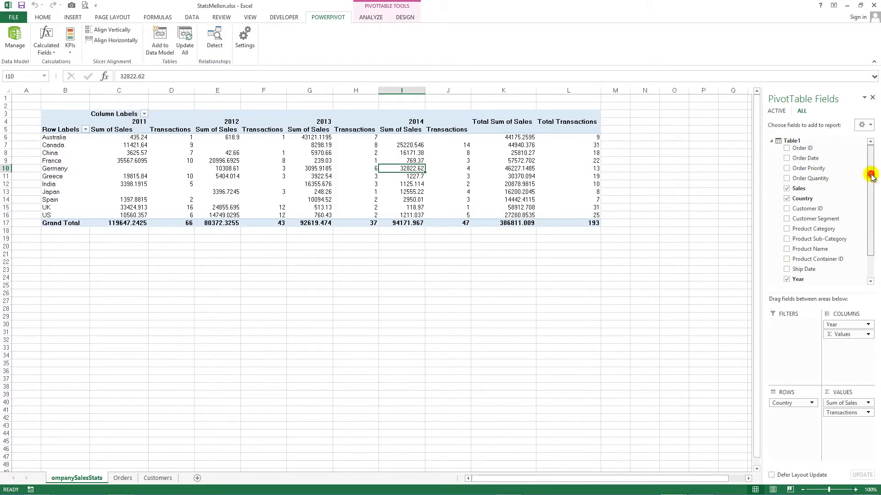
pyautogui.moveTo(872, 176); pyautogui.dragTo(868, 208)
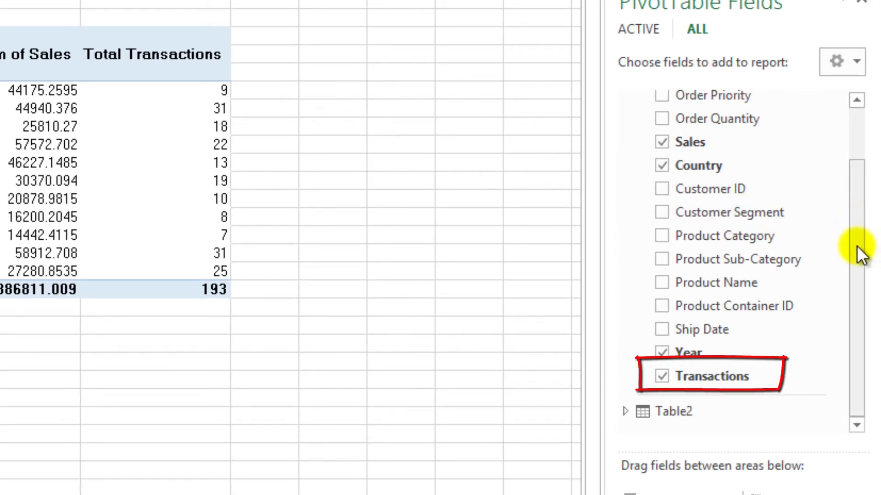
pyautogui.scroll(2, 854, 229)
pyautogui.scroll(-2, 848, 253)
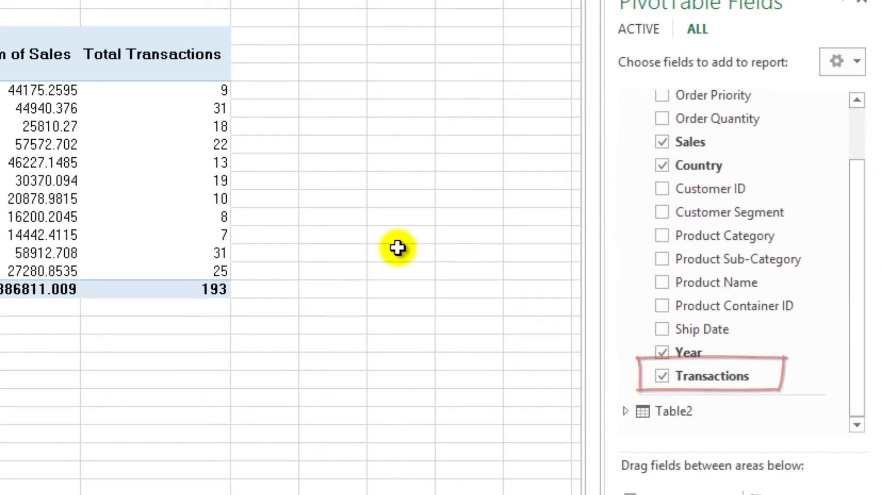